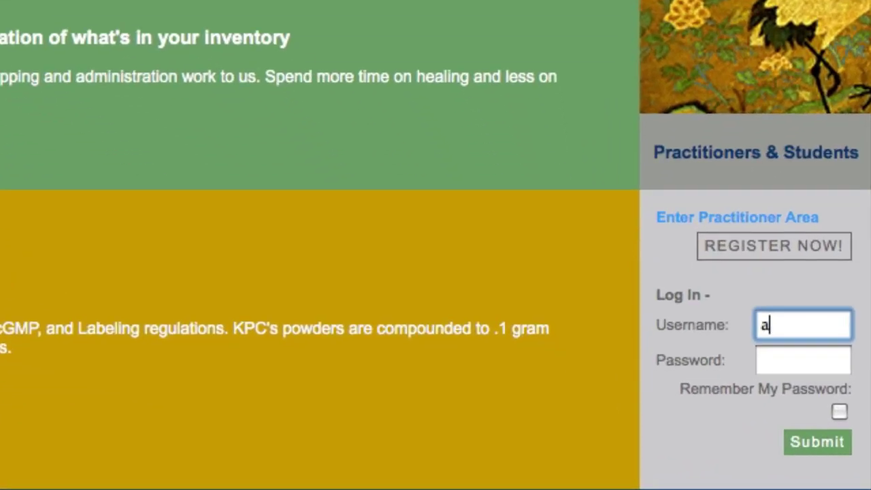
Step: Log in to the practitioner area with the account's username and password
{"action": "type", "text": "h"}
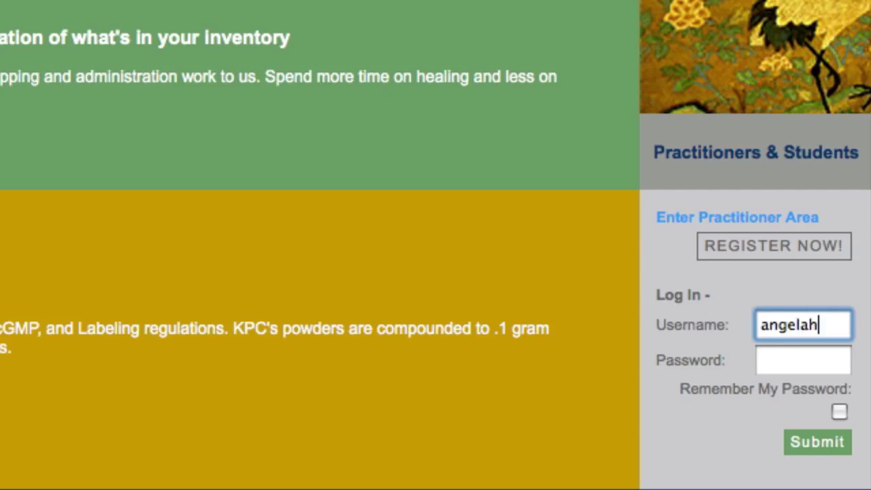
{"action": "key", "text": "Tab"}
{"action": "type", "text": "***********"}
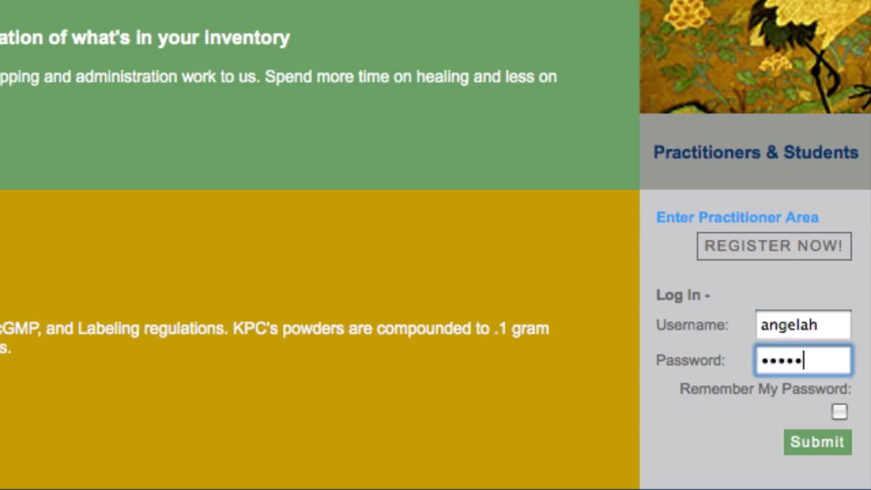
{"action": "type", "text": "**"}
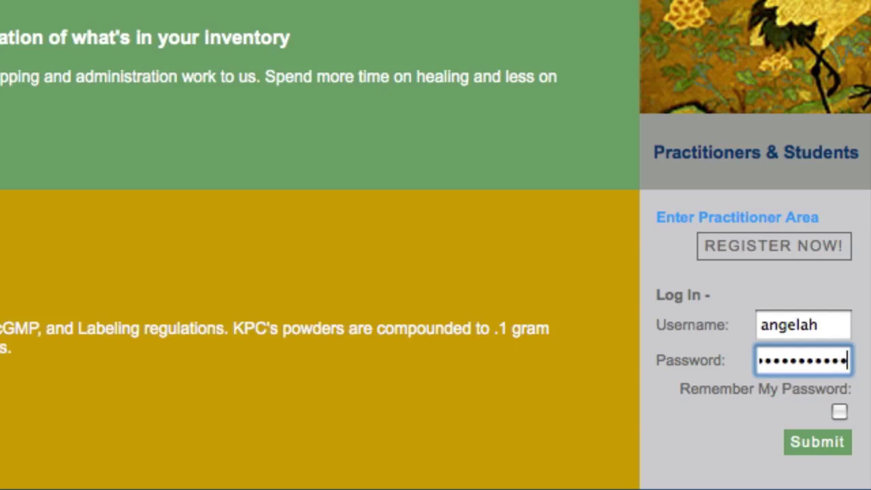
{"action": "left_click", "coordinate": [829, 437]}
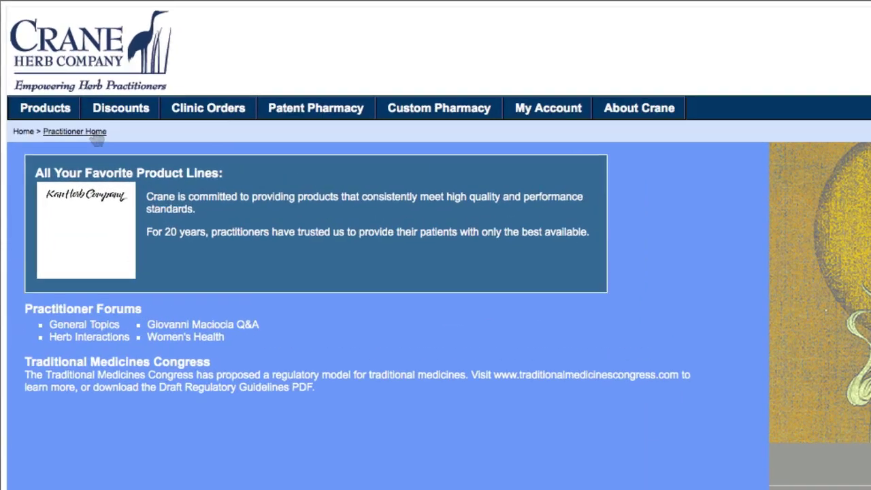
Step: Show the Products menu from the Practitioner Home navigation bar
{"action": "mouse_move", "coordinate": [74, 117]}
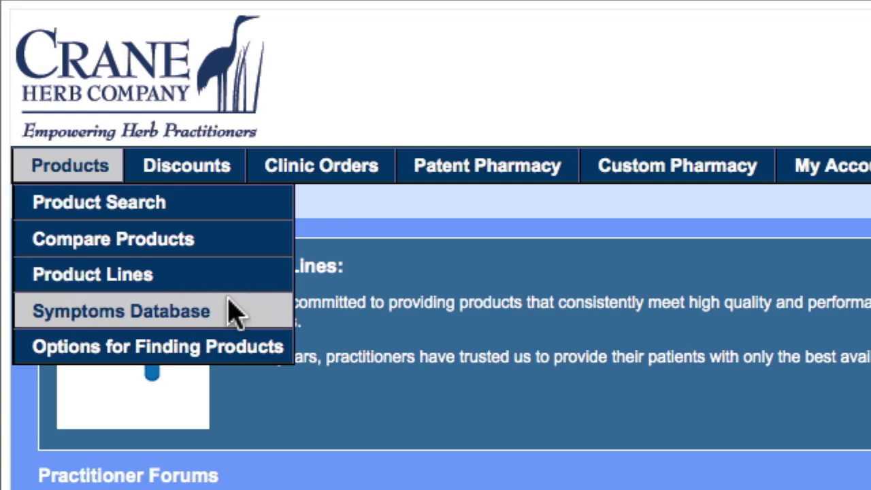
Step: Run a Product Search by product name for 'Jade Windscreen'
{"action": "left_click", "coordinate": [230, 204]}
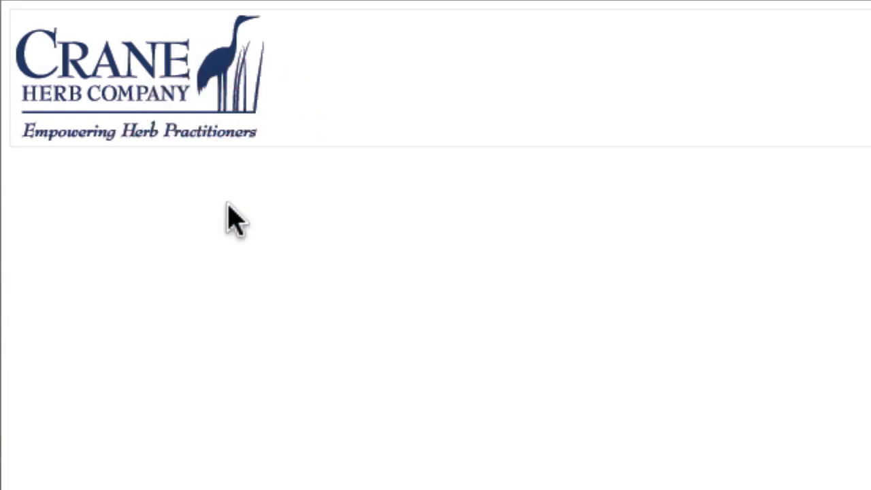
{"action": "left_click", "coordinate": [224, 358]}
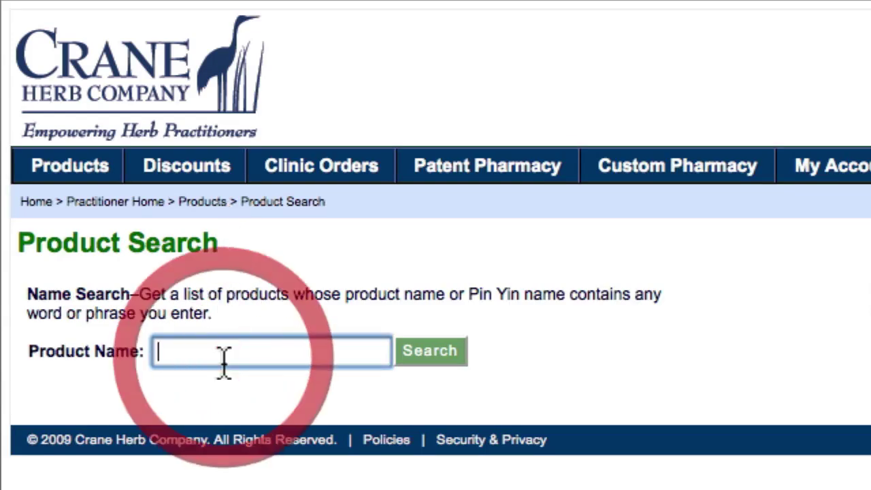
{"action": "type", "text": "Jade"}
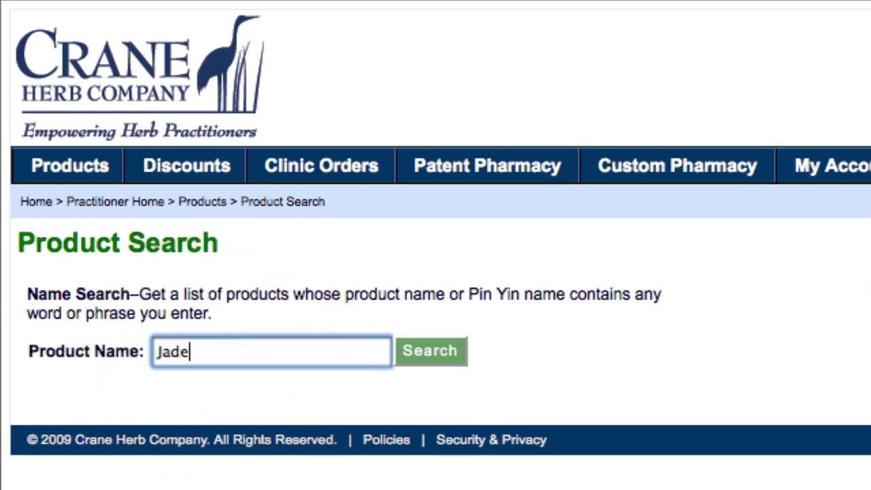
{"action": "type", "text": " Windsc"}
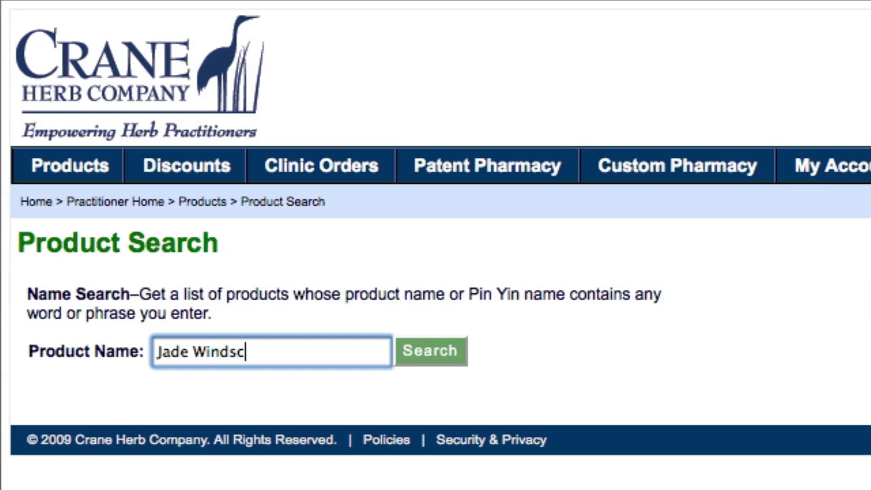
{"action": "type", "text": "reen"}
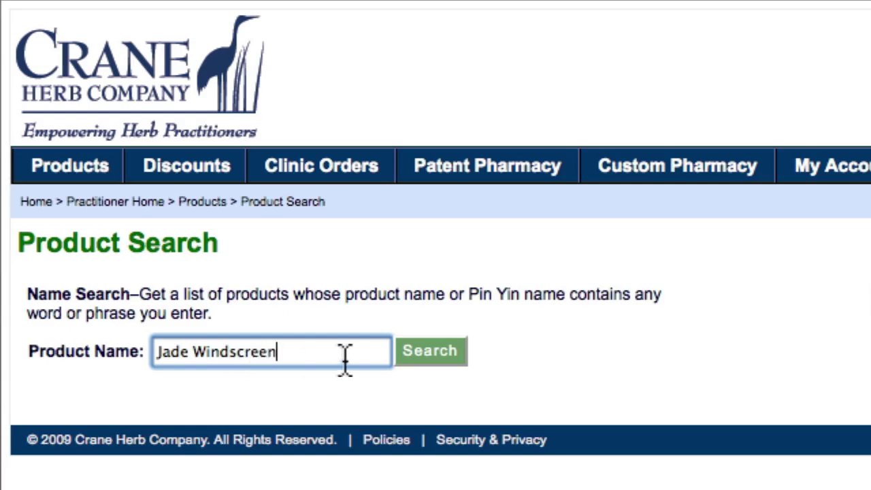
{"action": "left_click", "coordinate": [432, 357]}
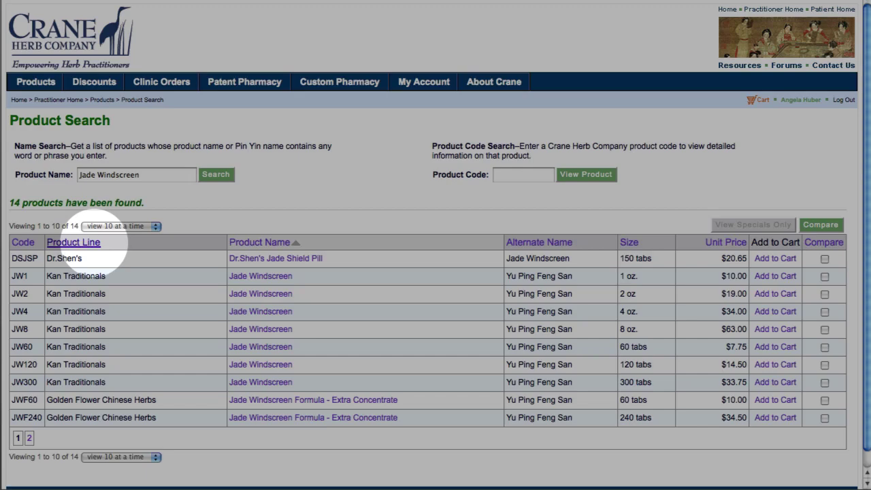
Step: Sort the Jade Windscreen results by Product Line, view all 14, and tick JWF60 for comparison
{"action": "left_click", "coordinate": [97, 243]}
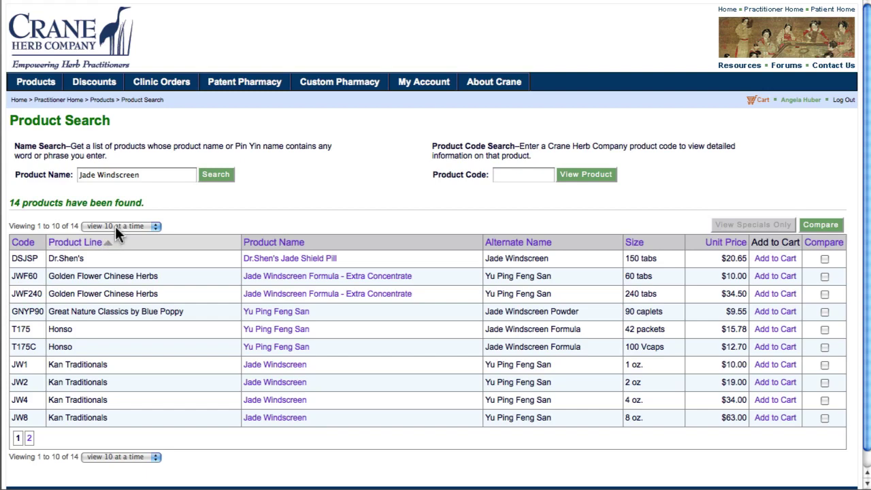
{"action": "left_click", "coordinate": [115, 226]}
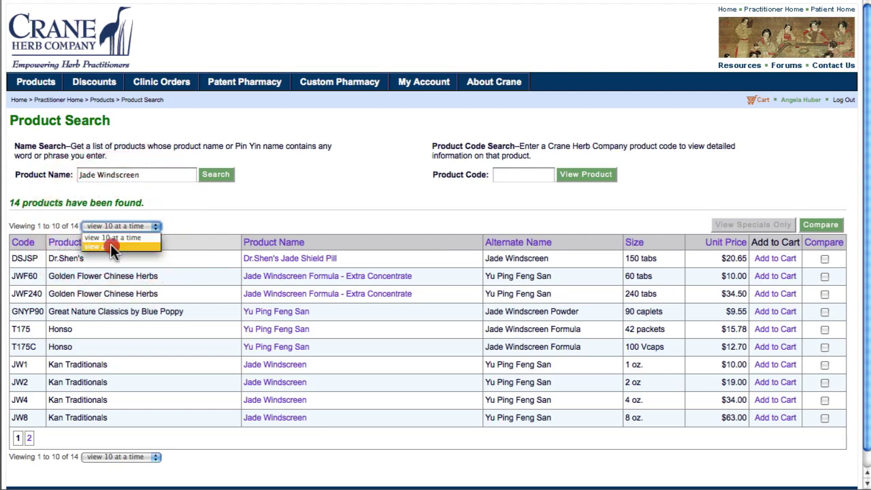
{"action": "left_click", "coordinate": [111, 246]}
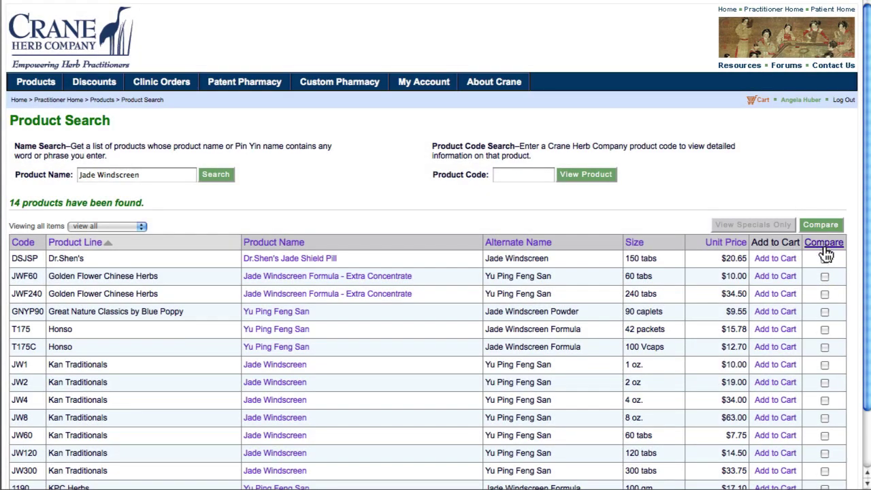
{"action": "left_click", "coordinate": [825, 275]}
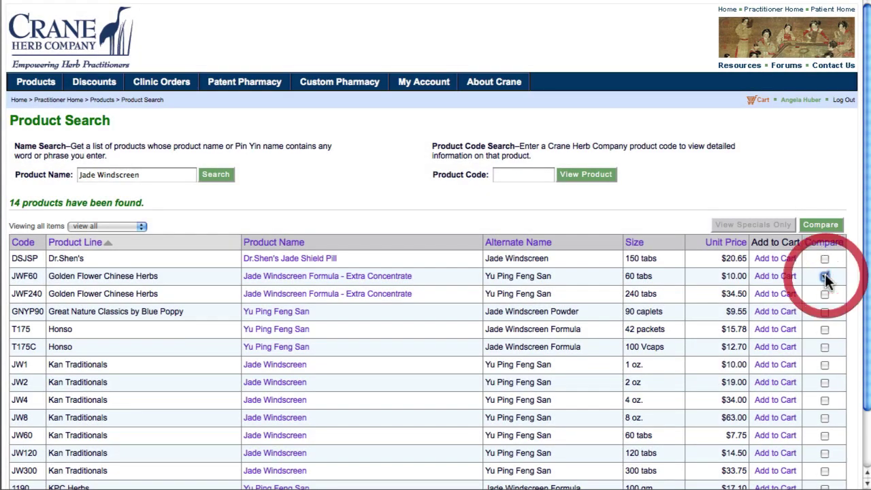
Step: Compare JWF60, GNYP90 and the 1190 KPC Herbs product side by side
{"action": "left_click", "coordinate": [825, 311]}
{"action": "scroll", "coordinate": [827, 313], "scroll_direction": "down", "scroll_amount": 3}
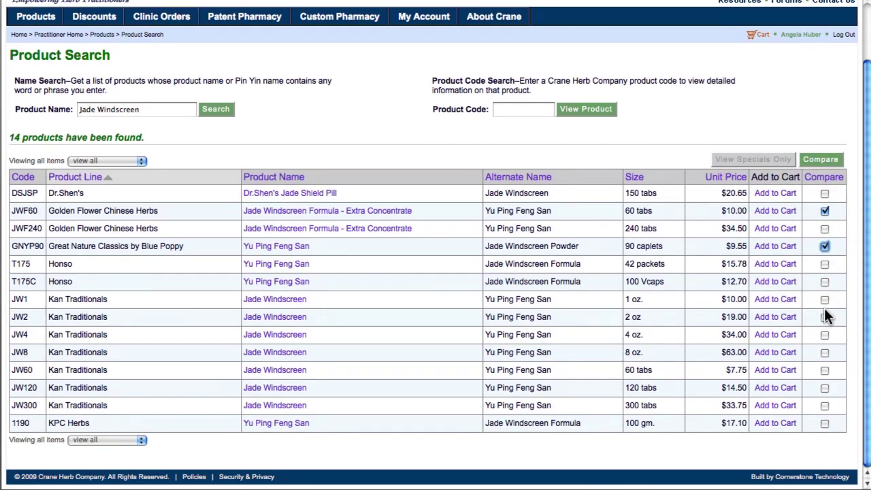
{"action": "left_click", "coordinate": [825, 422]}
{"action": "left_click", "coordinate": [821, 160]}
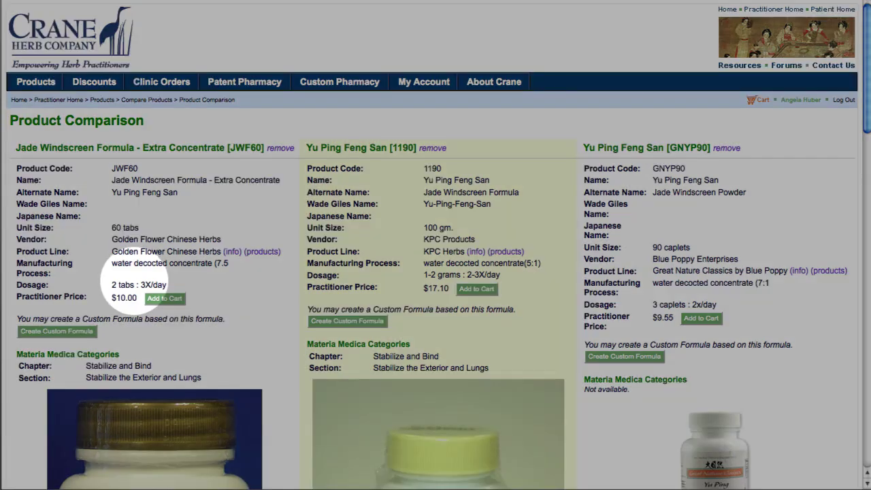
Step: Add Jade Windscreen Formula - Extra Concentrate (JWF60) to the cart
{"action": "scroll", "coordinate": [435, 245], "scroll_direction": "down", "scroll_amount": 12}
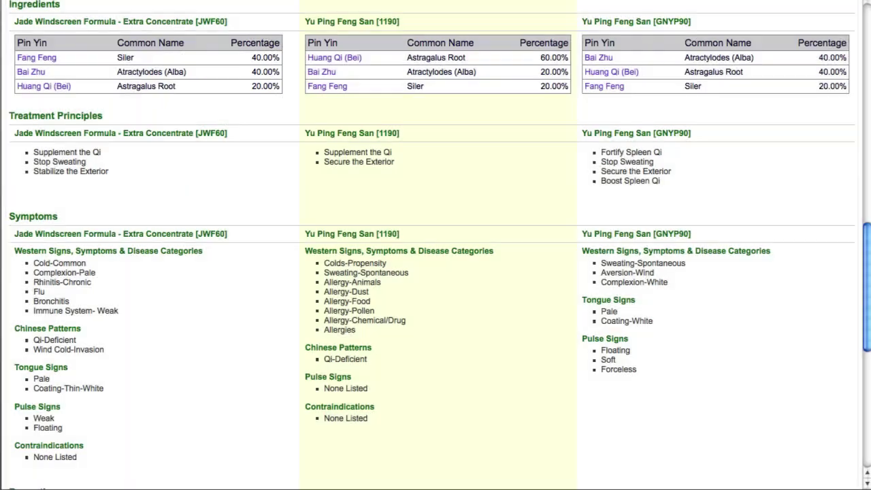
{"action": "scroll", "coordinate": [436, 245], "scroll_direction": "up", "scroll_amount": 10}
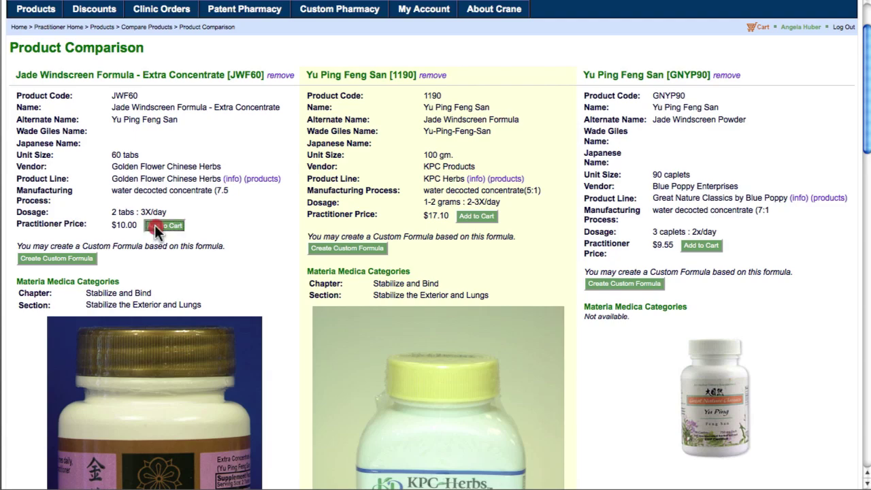
{"action": "left_click", "coordinate": [155, 227]}
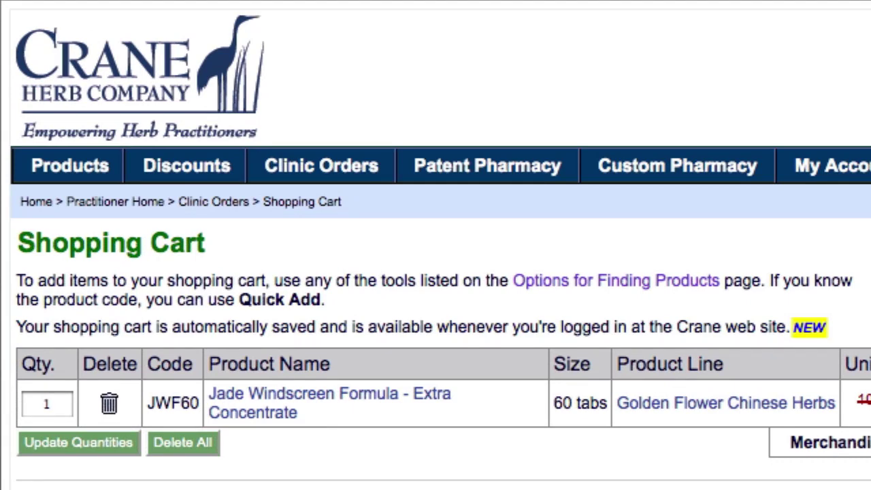
Step: Browse Product Lines to list the DBC Needles products
{"action": "mouse_move", "coordinate": [115, 170]}
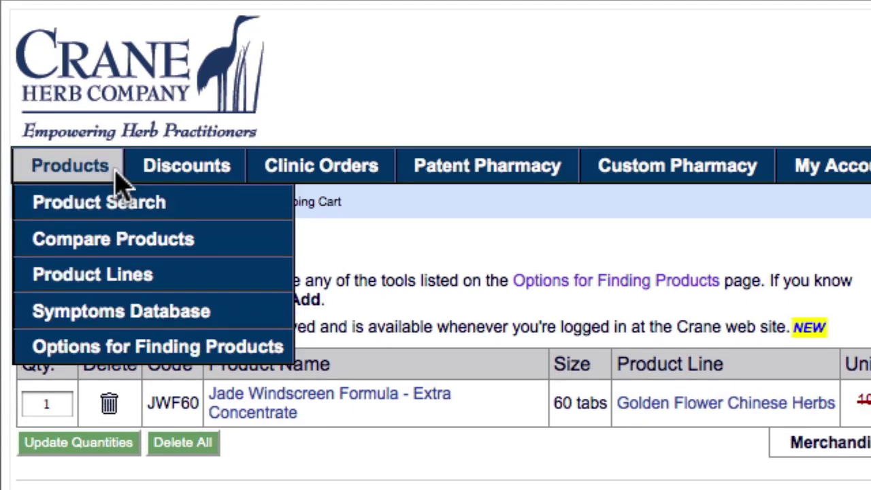
{"action": "left_click", "coordinate": [125, 275]}
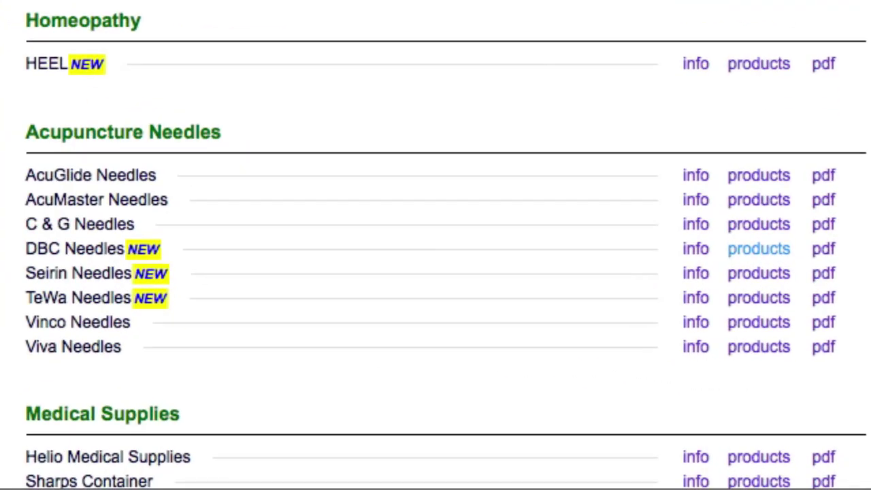
{"action": "left_click", "coordinate": [754, 251]}
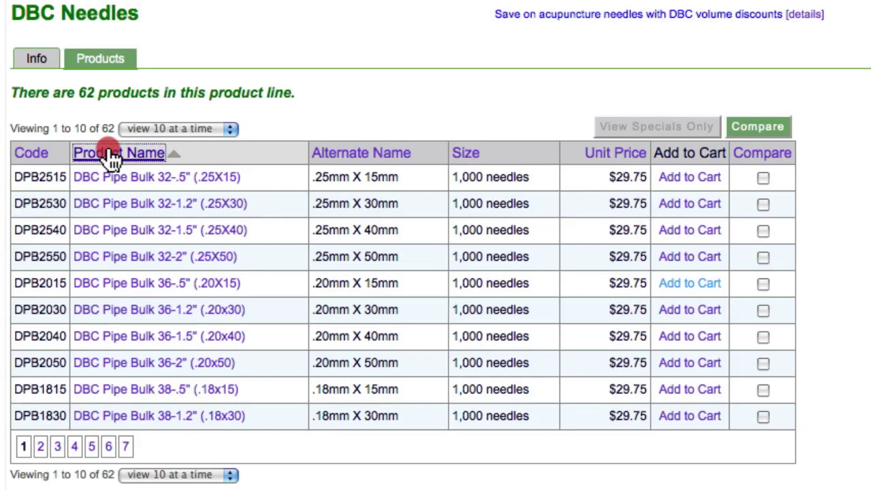
Step: Sort needles by Product Name, view all 62, and add DST2050 Spring Singles 36-2" to the cart
{"action": "left_click", "coordinate": [115, 151]}
{"action": "left_click", "coordinate": [128, 130]}
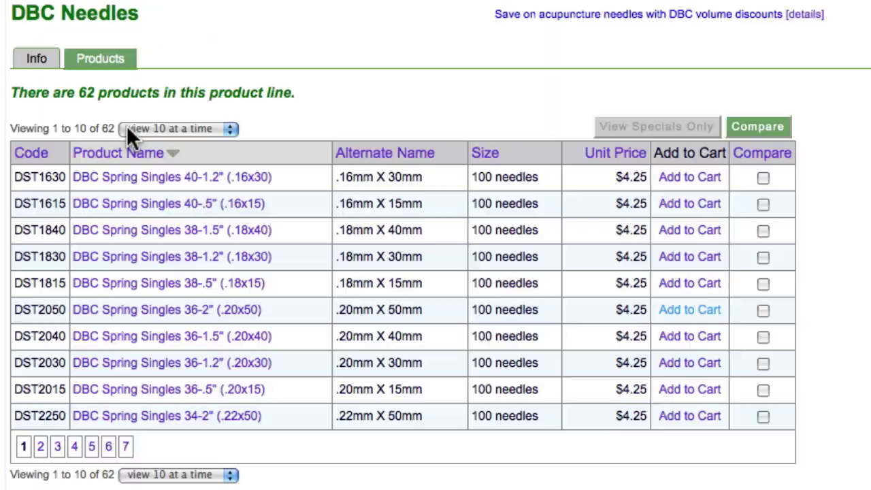
{"action": "left_click_drag", "start_coordinate": [126, 129], "coordinate": [129, 199]}
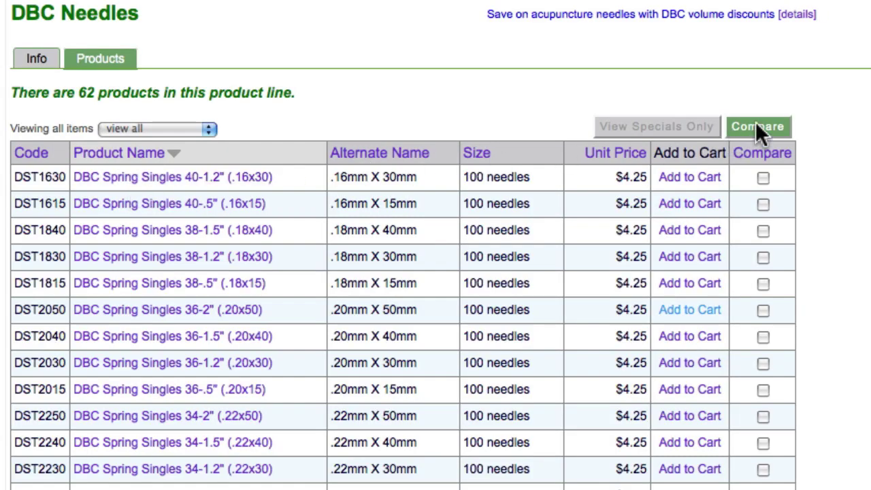
{"action": "left_click", "coordinate": [716, 323]}
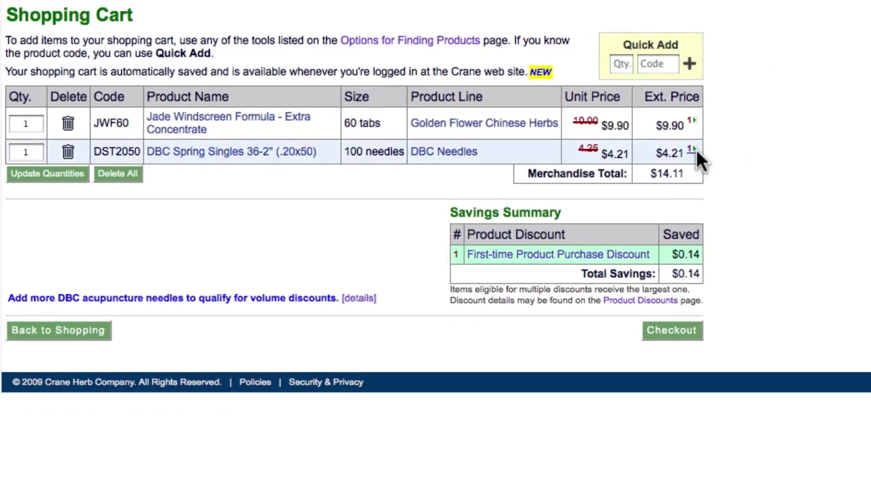
Step: Check both discount savings, update JWF60 quantity to 3, and go to Checkout
{"action": "left_click", "coordinate": [697, 152]}
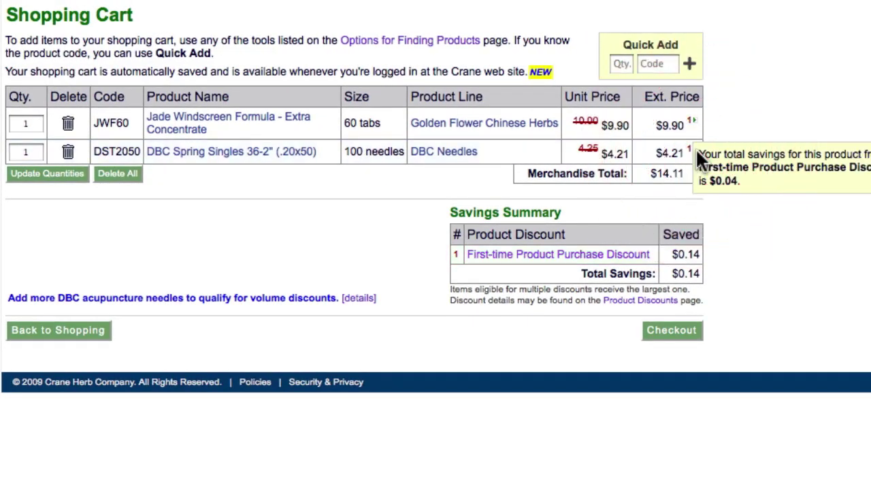
{"action": "left_click", "coordinate": [695, 117]}
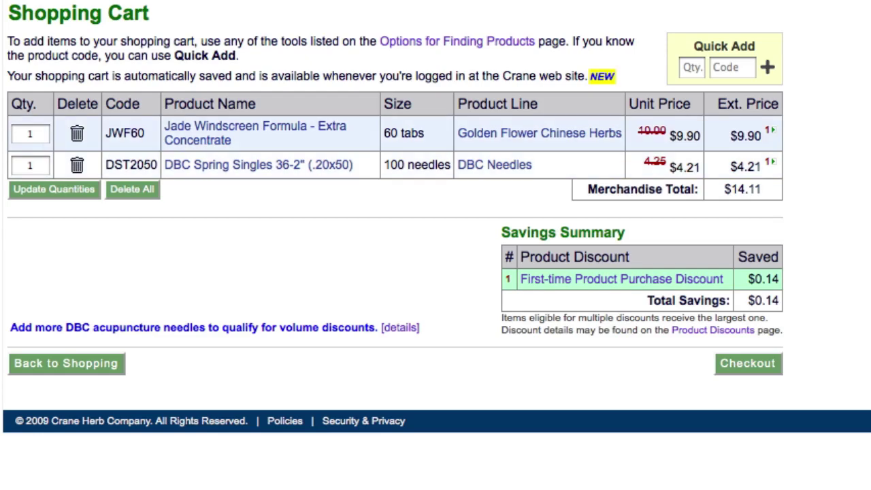
{"action": "double_click", "coordinate": [41, 134]}
{"action": "type", "text": "3"}
{"action": "left_click", "coordinate": [43, 189]}
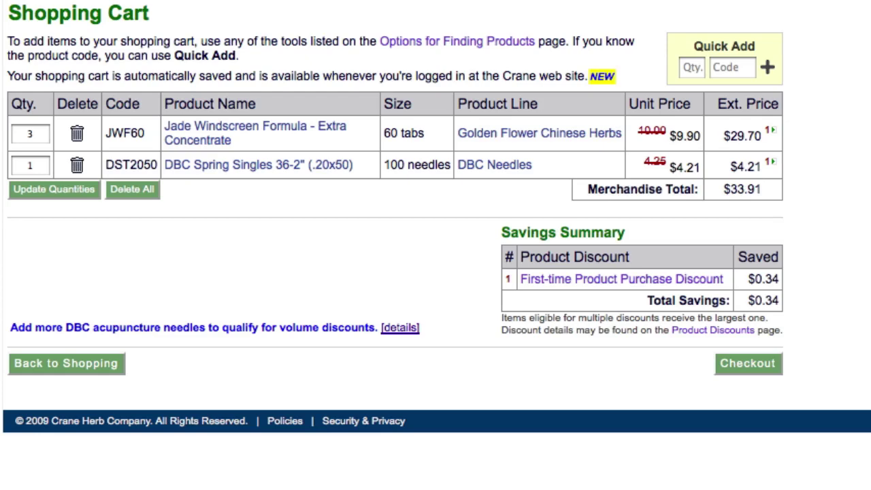
{"action": "left_click", "coordinate": [742, 363]}
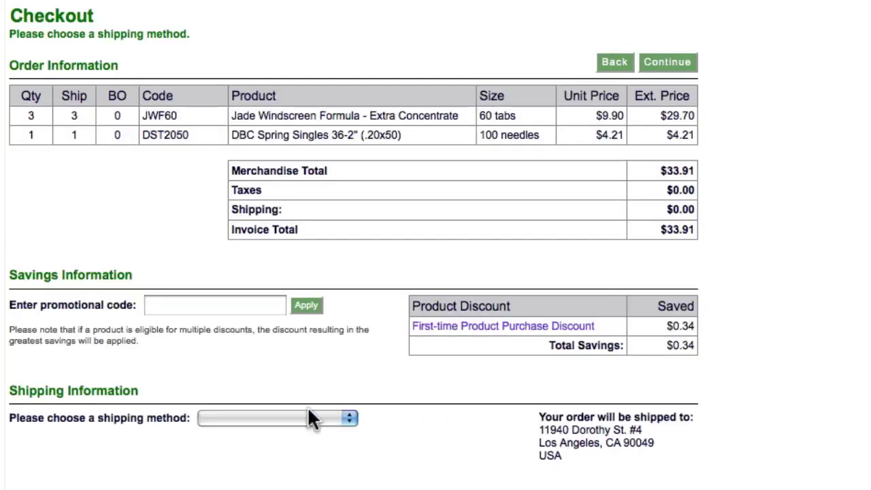
Step: Choose UPS Ground shipping ($11.50) and continue to payment
{"action": "left_click", "coordinate": [275, 418]}
{"action": "left_click", "coordinate": [242, 441]}
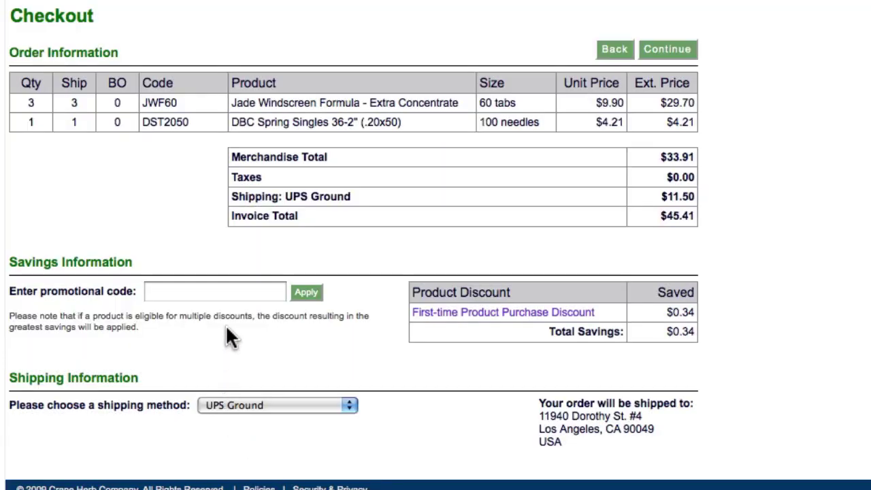
{"action": "left_click", "coordinate": [227, 293]}
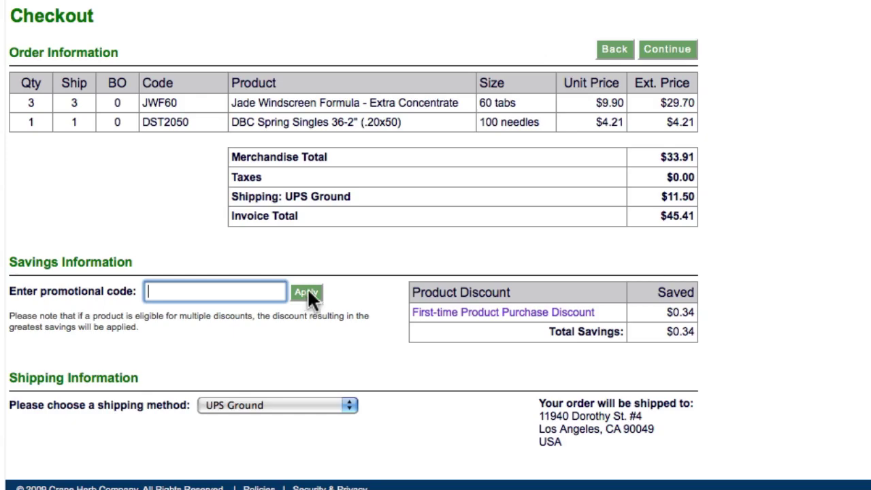
{"action": "left_click", "coordinate": [668, 50]}
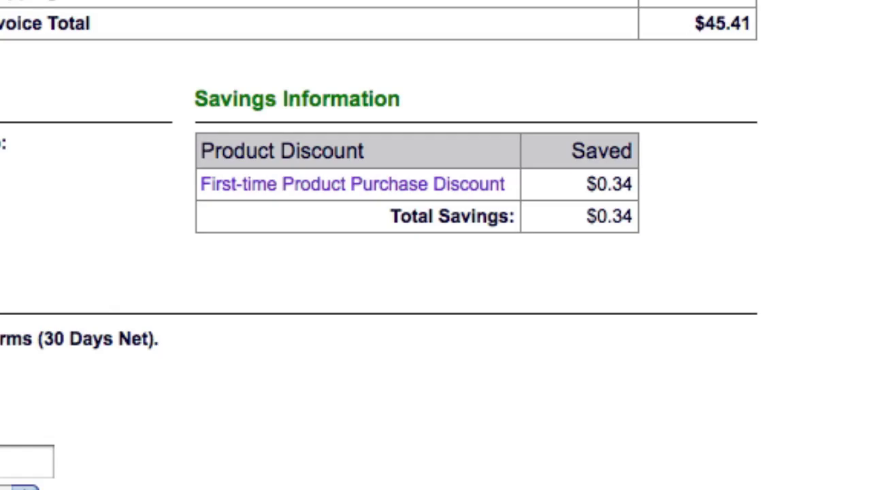
Step: Pay under the 30 Days Net account terms and complete the purchase
{"action": "scroll", "coordinate": [628, 14], "scroll_direction": "down", "scroll_amount": 5}
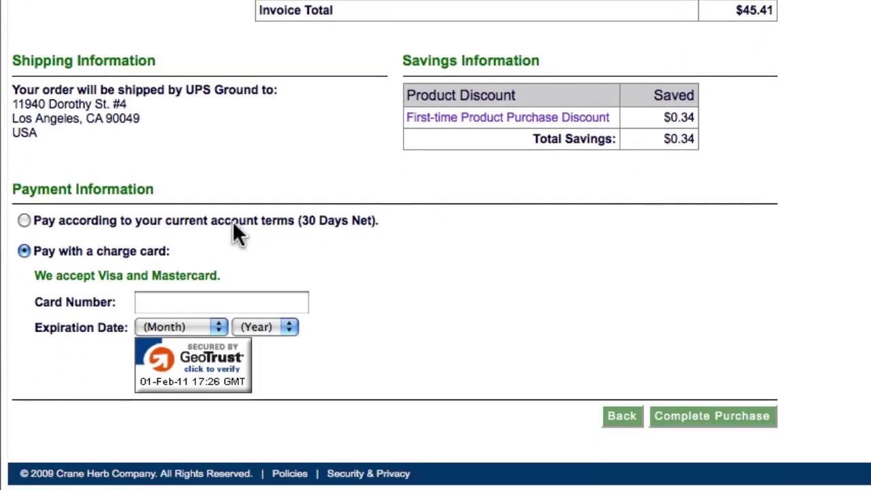
{"action": "left_click", "coordinate": [24, 221]}
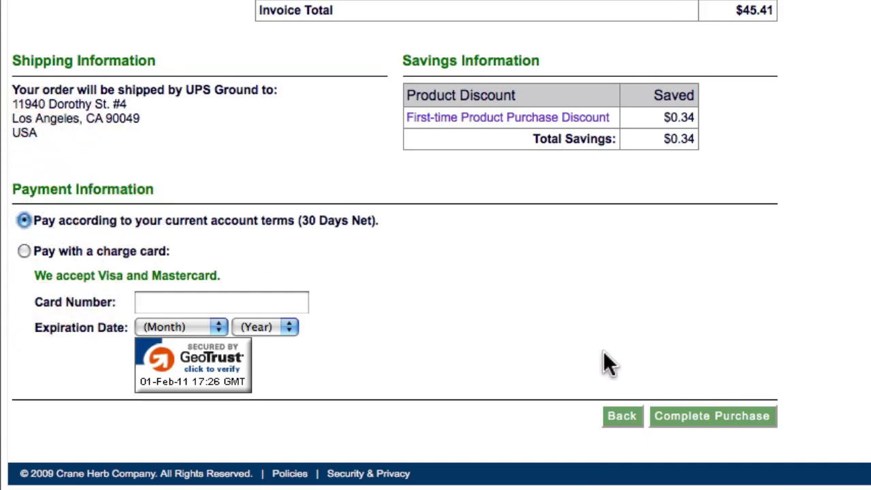
{"action": "left_click", "coordinate": [685, 415]}
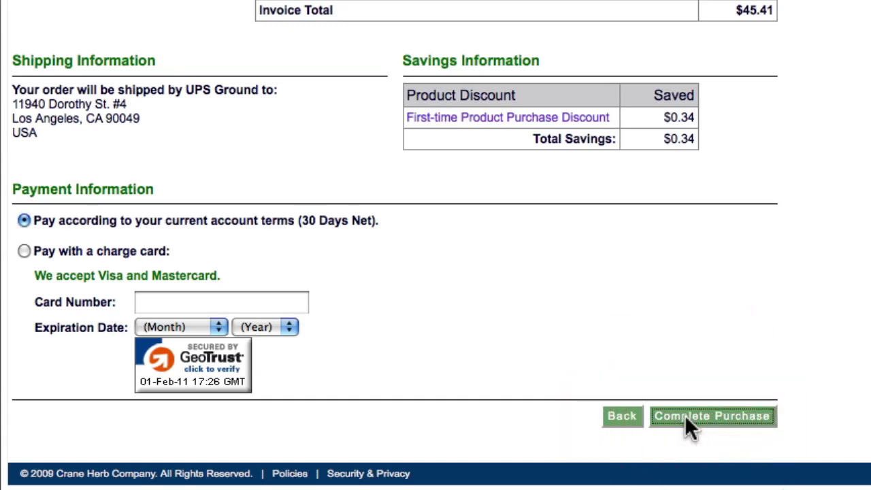